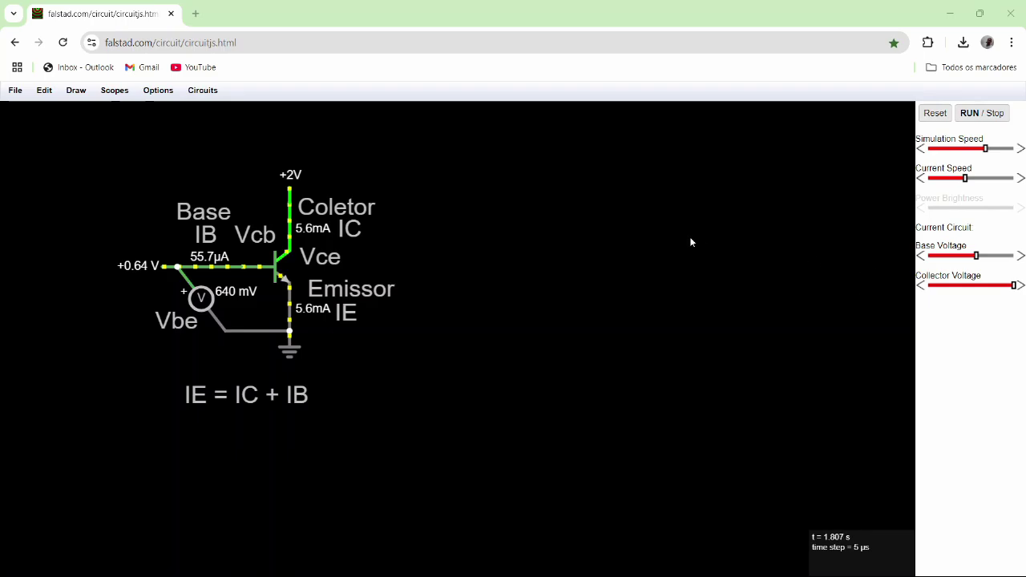
- Vary the base voltage of the labelled transistor circuit through 0.5 V, about 0.708 V and 0.75 V
{"action": "left_click_drag", "start_coordinate": [976, 256], "coordinate": [871, 270]}
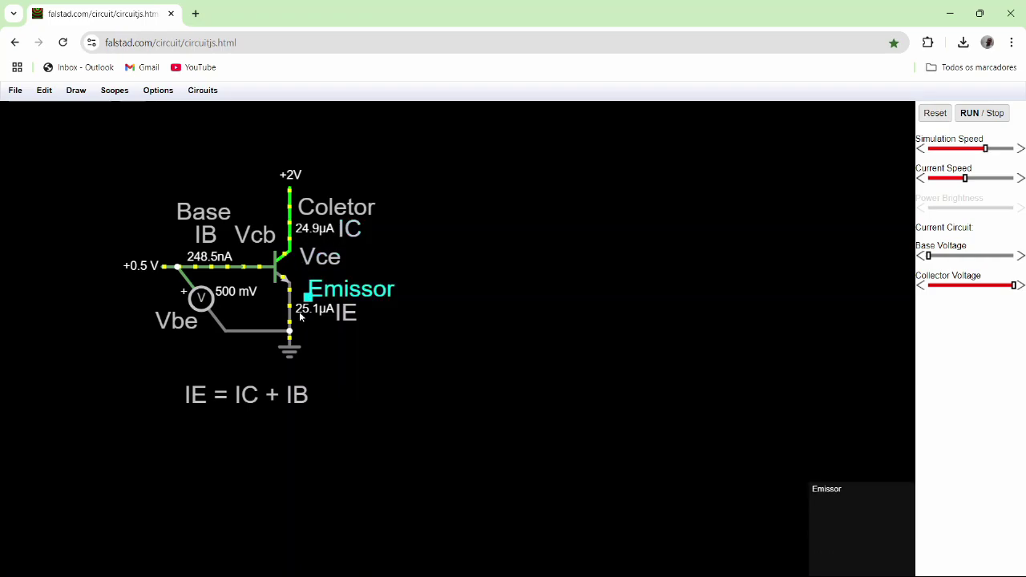
{"action": "left_click_drag", "start_coordinate": [928, 256], "coordinate": [1000, 263]}
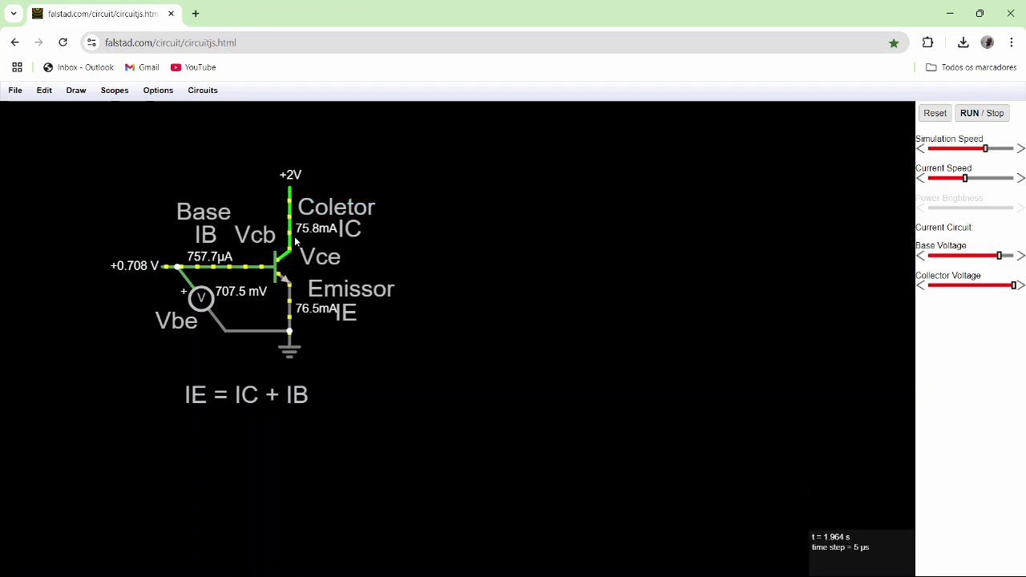
{"action": "left_click_drag", "start_coordinate": [998, 255], "coordinate": [1016, 263]}
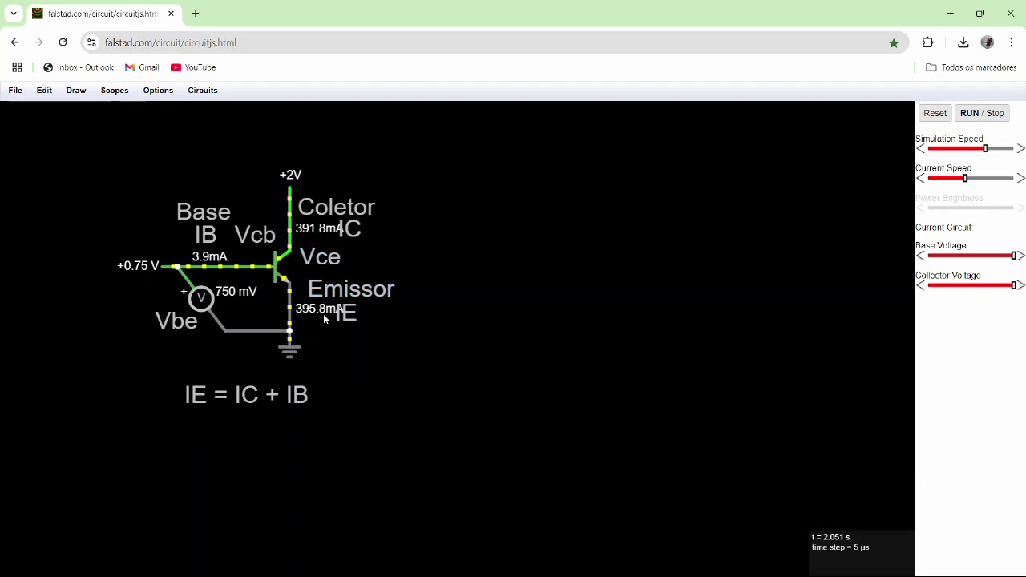
- Move the IE label clear of the emitter current reading and set the base voltage to 0.63 V
{"action": "mouse_move", "coordinate": [340, 317]}
{"action": "left_mouse_down"}
{"action": "mouse_move", "coordinate": [363, 323]}
{"action": "mouse_move", "coordinate": [354, 319]}
{"action": "left_mouse_up"}
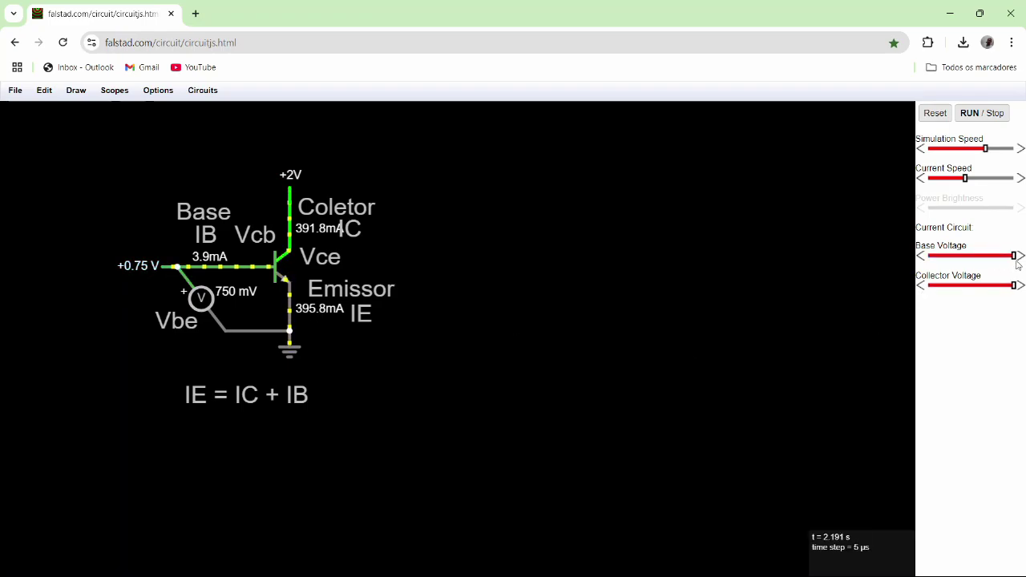
{"action": "left_click_drag", "start_coordinate": [1012, 255], "coordinate": [972, 256]}
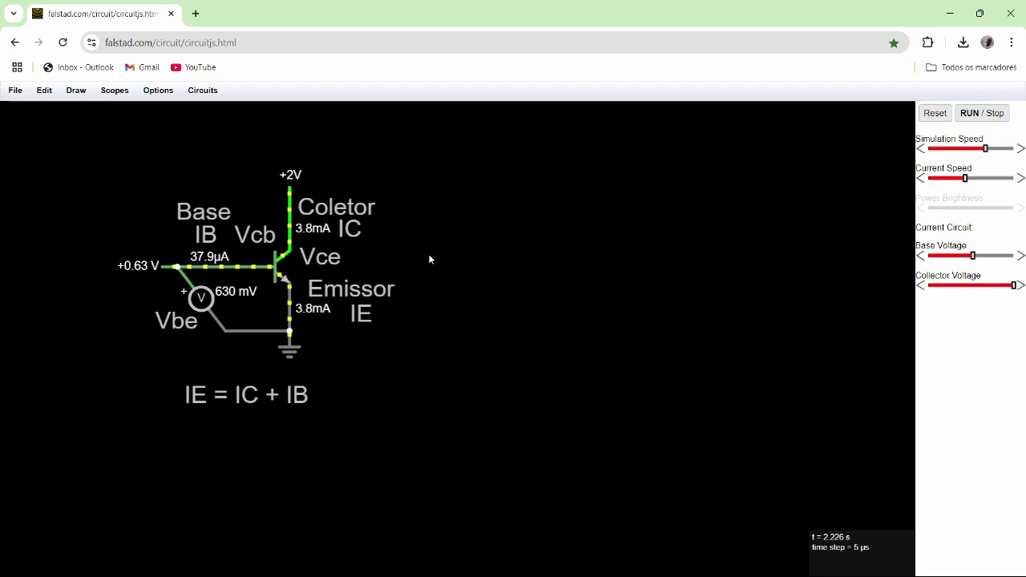
- Draw a horizontal 1k resistor in the empty area beside the existing circuit and extend its right end with a short wire
{"action": "left_click", "coordinate": [75, 90]}
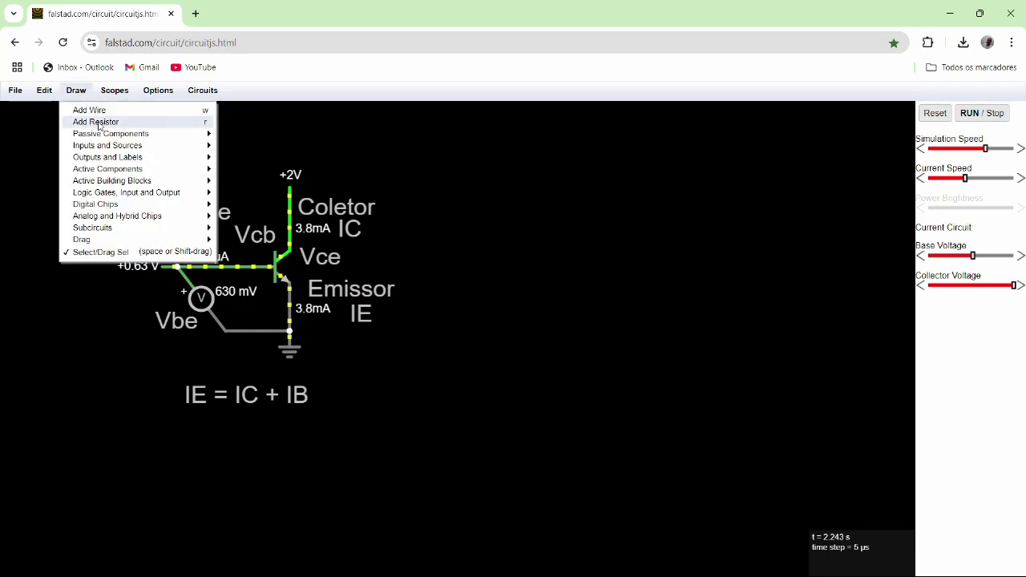
{"action": "left_click", "coordinate": [432, 135]}
{"action": "left_click_drag", "start_coordinate": [508, 346], "coordinate": [594, 347]}
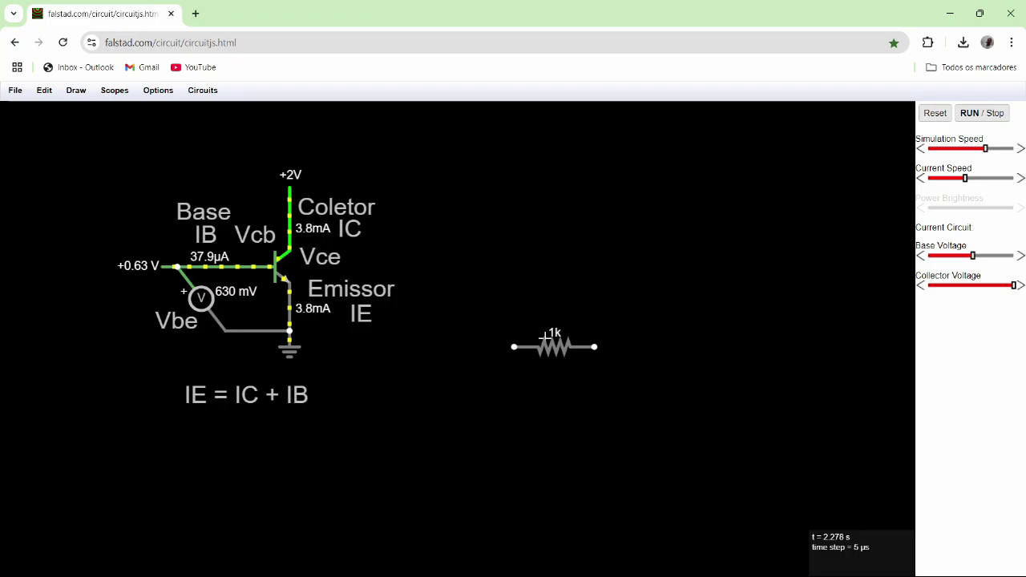
{"action": "left_click_drag", "start_coordinate": [600, 343], "coordinate": [626, 347]}
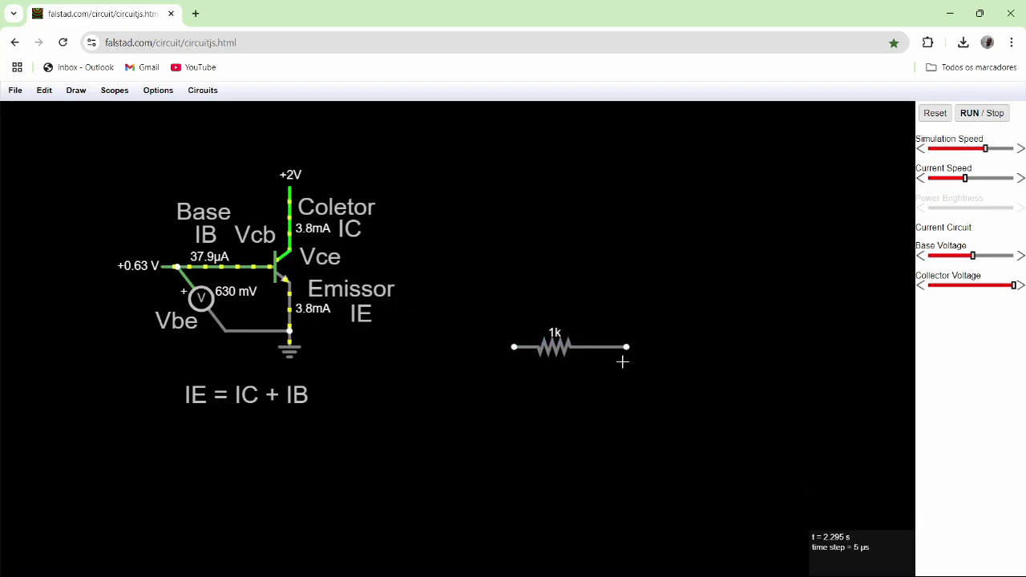
- Place a bipolar NPN transistor with its base connected to the wire after the 1k resistor
{"action": "left_click", "coordinate": [76, 90]}
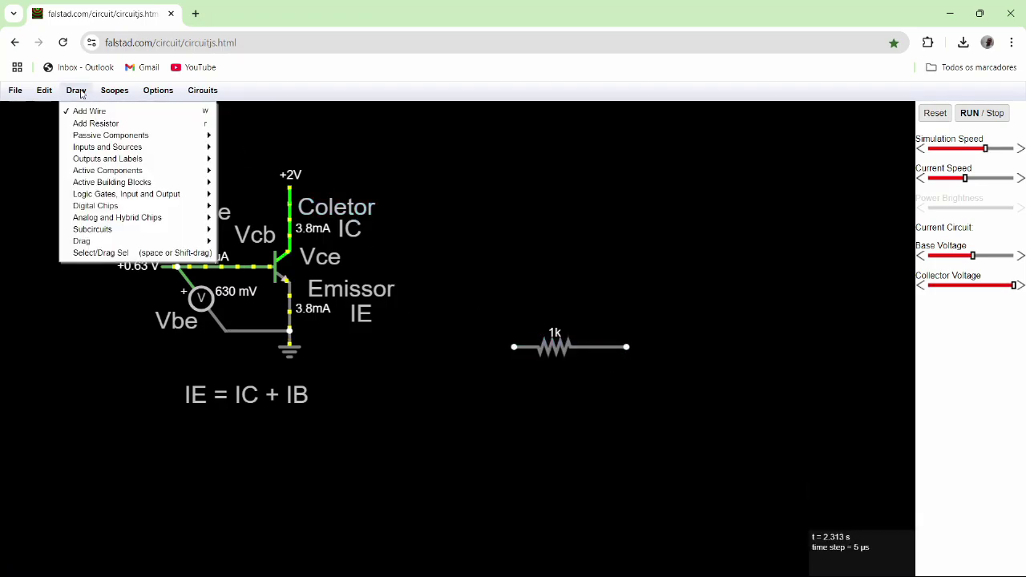
{"action": "mouse_move", "coordinate": [133, 171]}
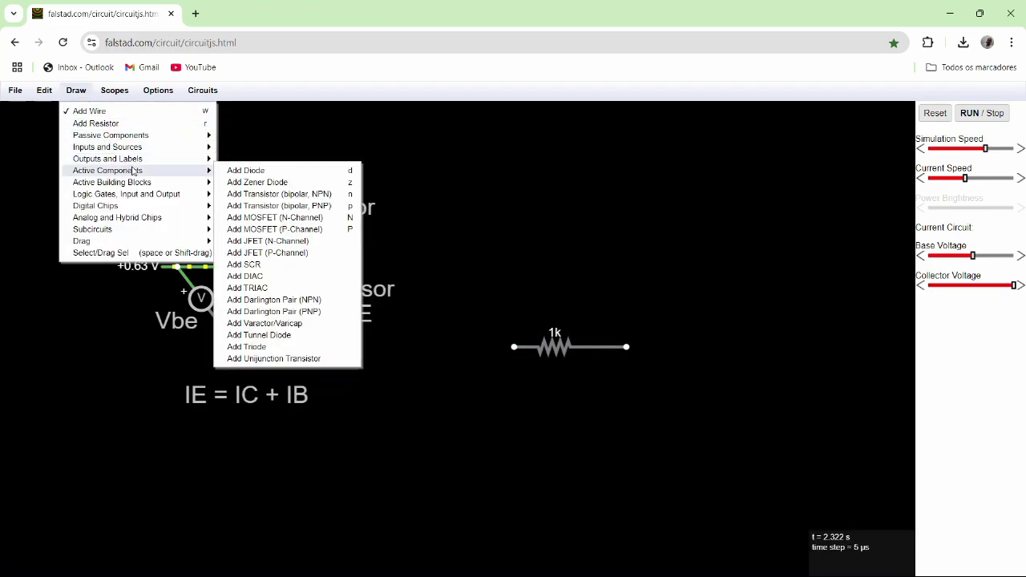
{"action": "left_click", "coordinate": [277, 194]}
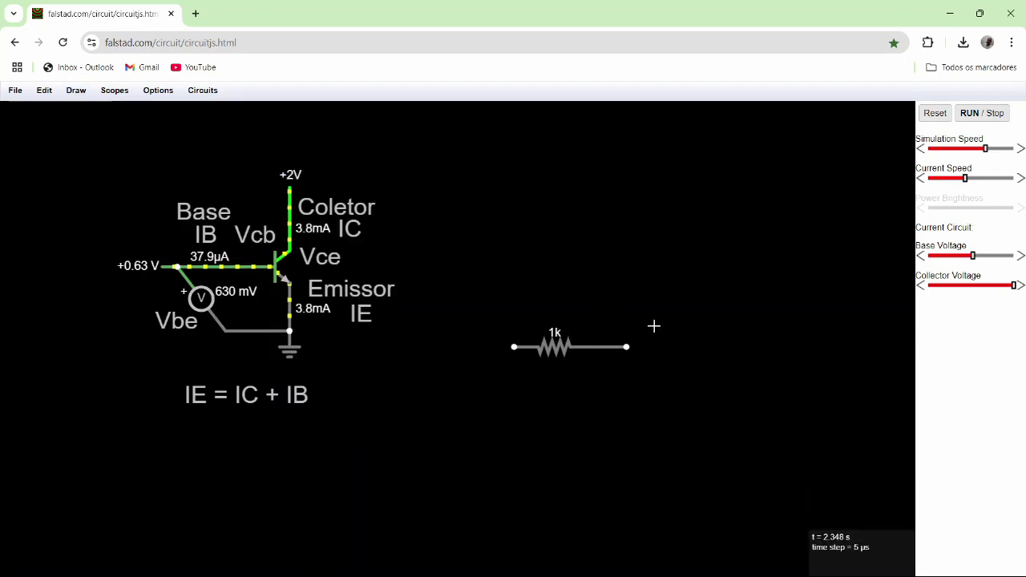
{"action": "left_click_drag", "start_coordinate": [634, 347], "coordinate": [659, 347]}
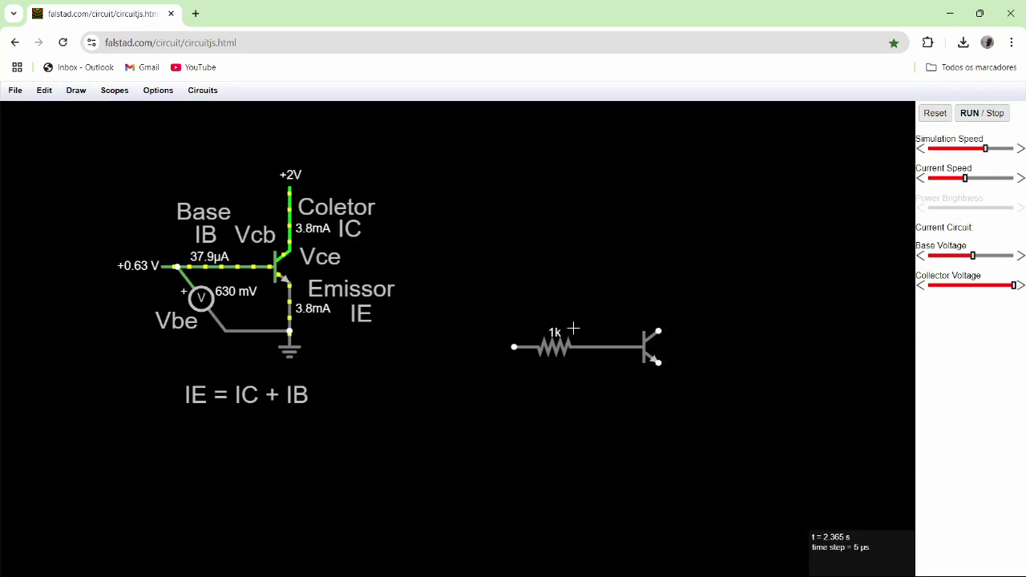
- Add a vertical 1k resistor above the new transistor's collector and a ground at its emitter
{"action": "key", "text": "r"}
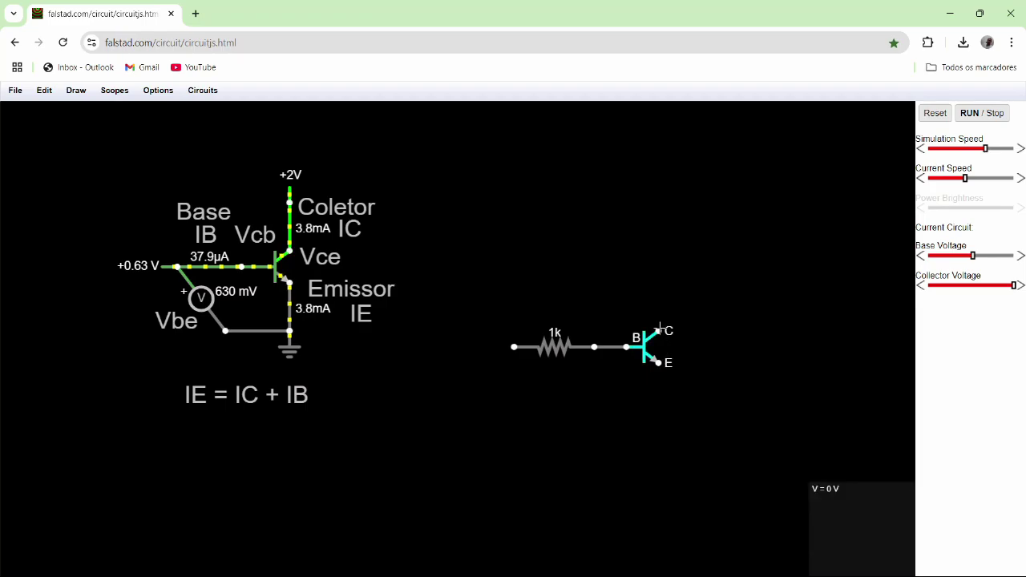
{"action": "left_click_drag", "start_coordinate": [658, 330], "coordinate": [658, 267]}
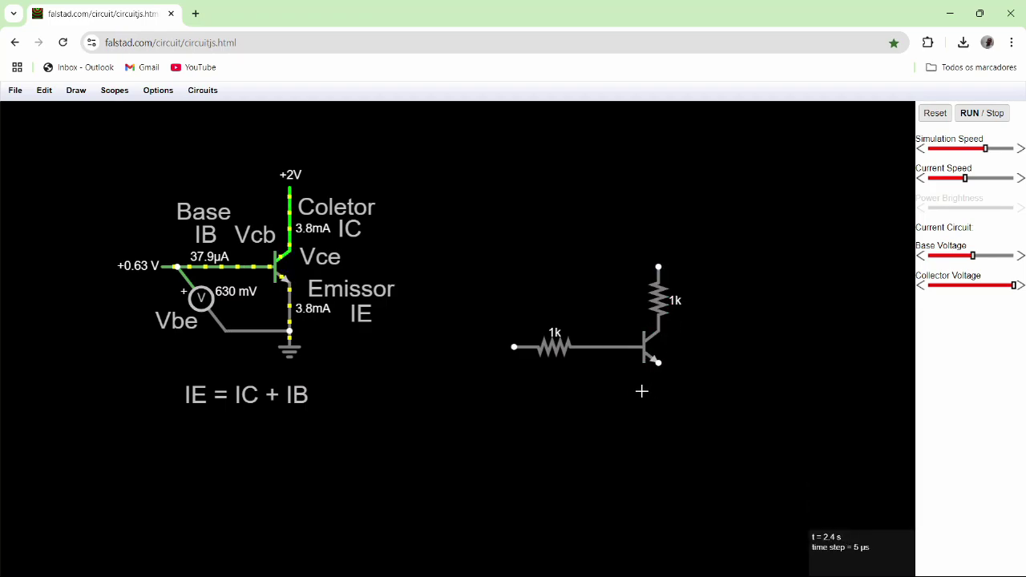
{"action": "key", "text": "g"}
{"action": "left_click_drag", "start_coordinate": [656, 364], "coordinate": [658, 382]}
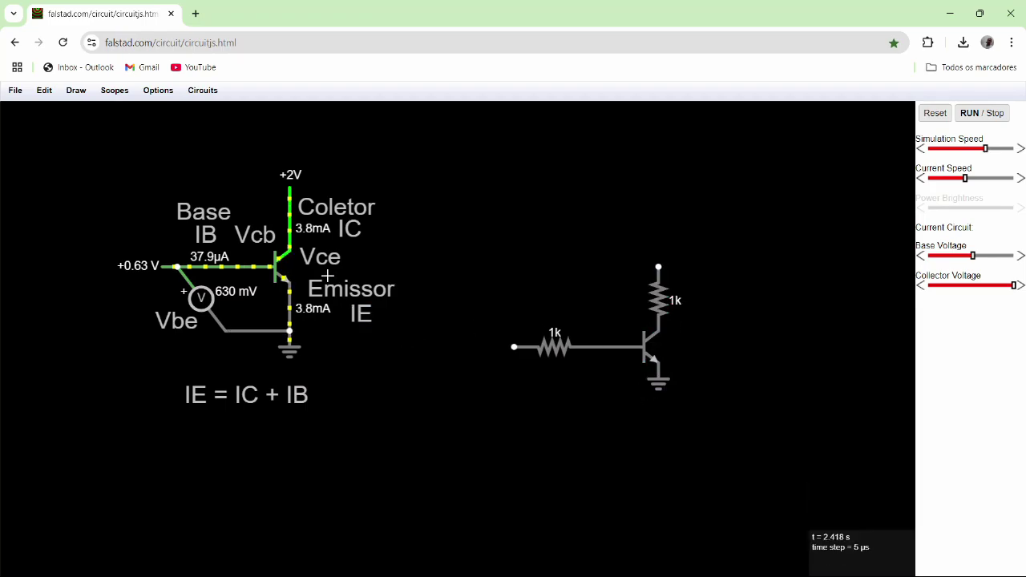
- Add an LED above the collector resistor, aligned vertically with its cathode connected to the resistor
{"action": "left_click", "coordinate": [77, 92]}
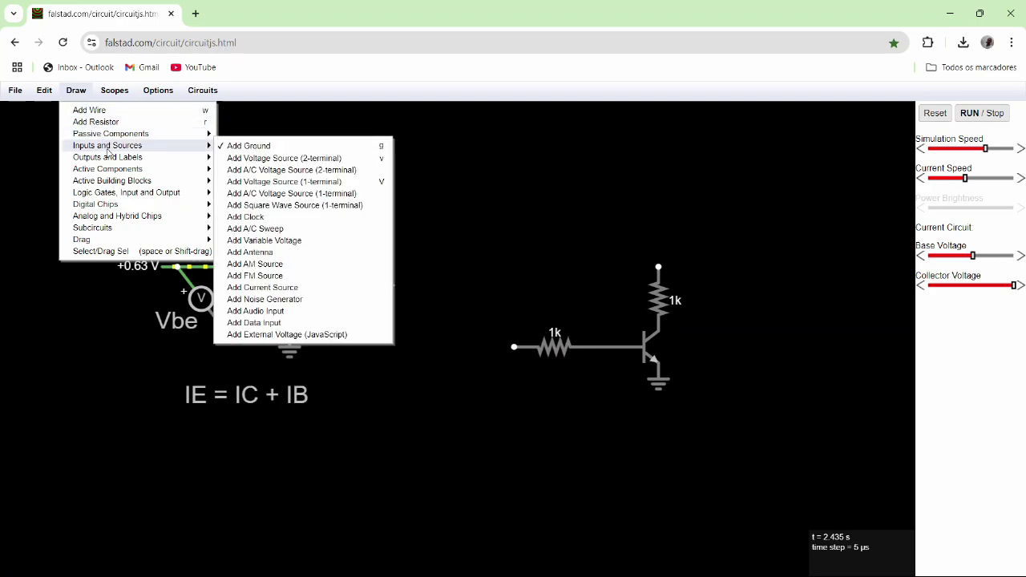
{"action": "mouse_move", "coordinate": [117, 161]}
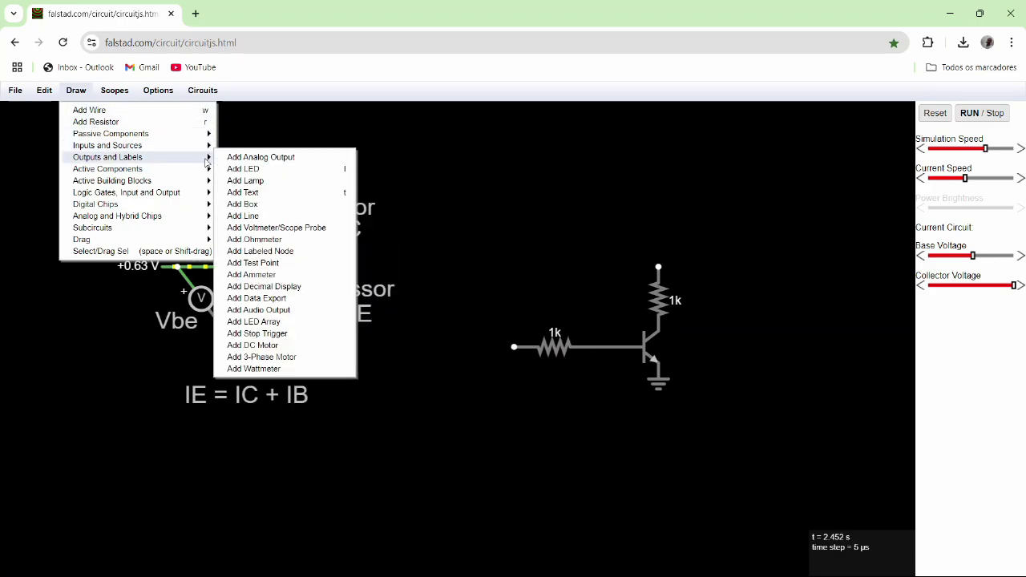
{"action": "left_click", "coordinate": [228, 159]}
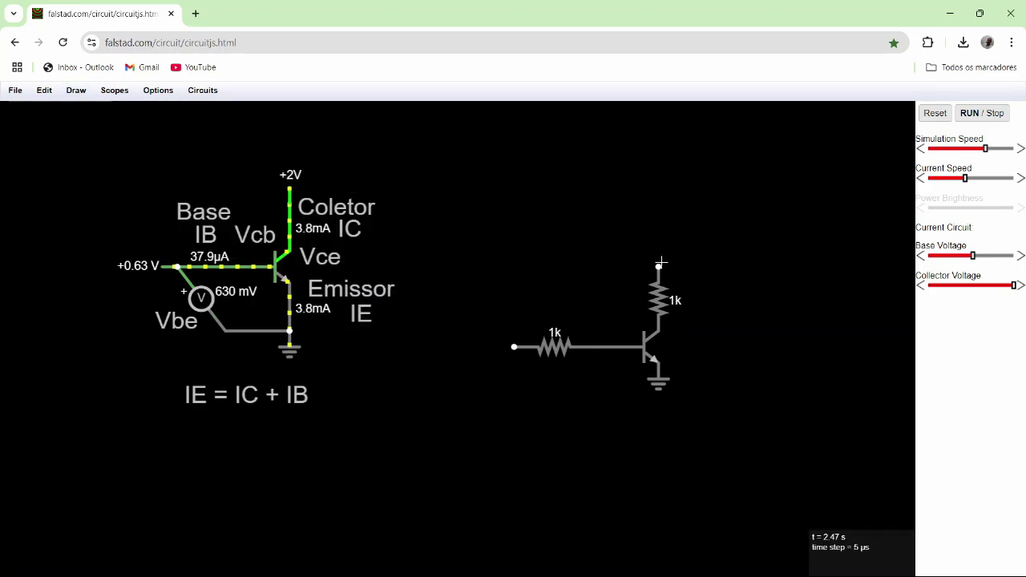
{"action": "mouse_move", "coordinate": [660, 261]}
{"action": "left_mouse_down"}
{"action": "mouse_move", "coordinate": [679, 229]}
{"action": "mouse_move", "coordinate": [726, 249]}
{"action": "mouse_move", "coordinate": [664, 226]}
{"action": "mouse_move", "coordinate": [667, 214]}
{"action": "mouse_move", "coordinate": [680, 247]}
{"action": "mouse_move", "coordinate": [662, 267]}
{"action": "left_mouse_up"}
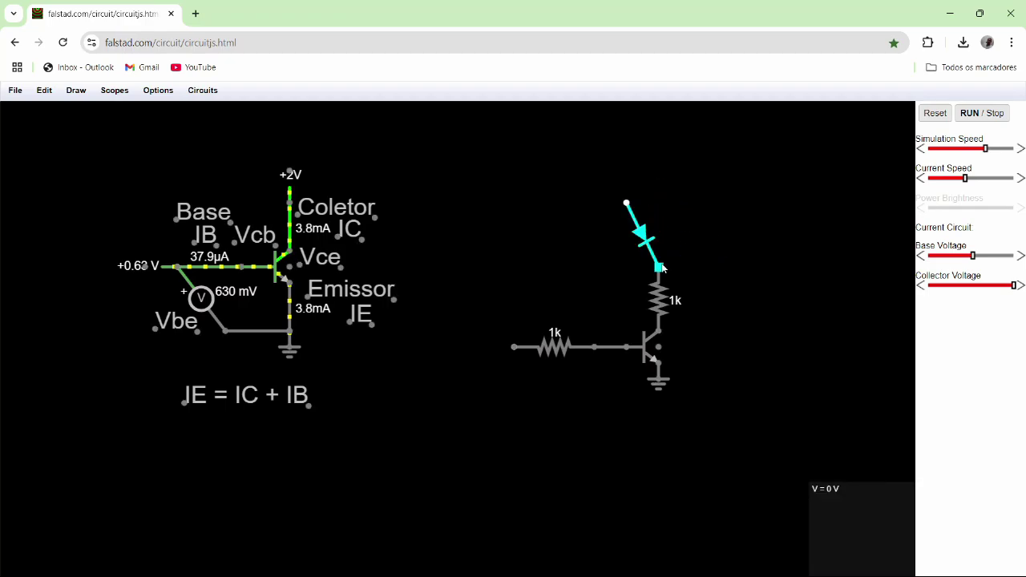
{"action": "left_click_drag", "start_coordinate": [628, 204], "coordinate": [664, 207]}
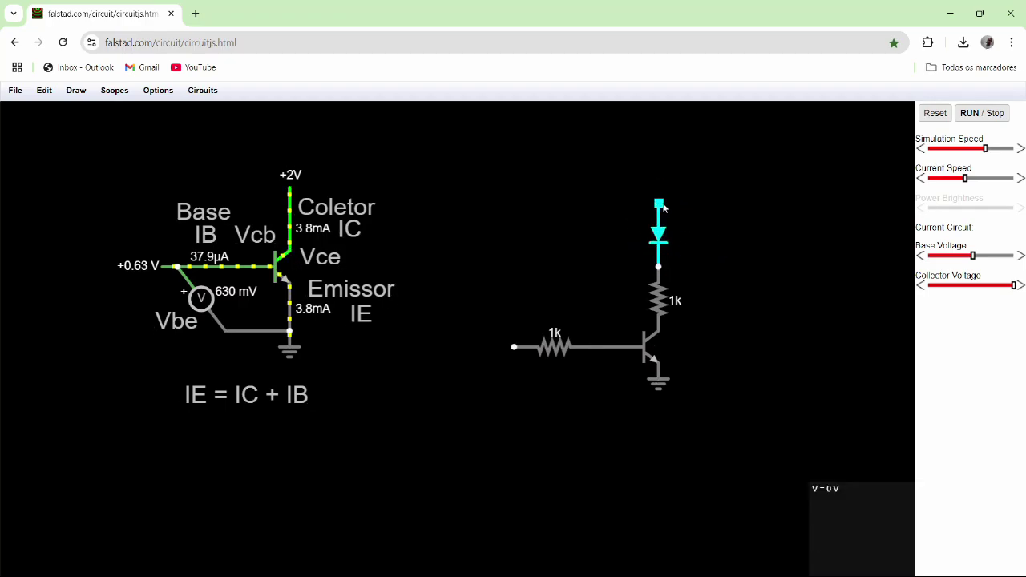
- Connect a one-terminal +5V voltage source to the top of the LED
{"action": "left_click", "coordinate": [76, 90]}
{"action": "mouse_move", "coordinate": [113, 168]}
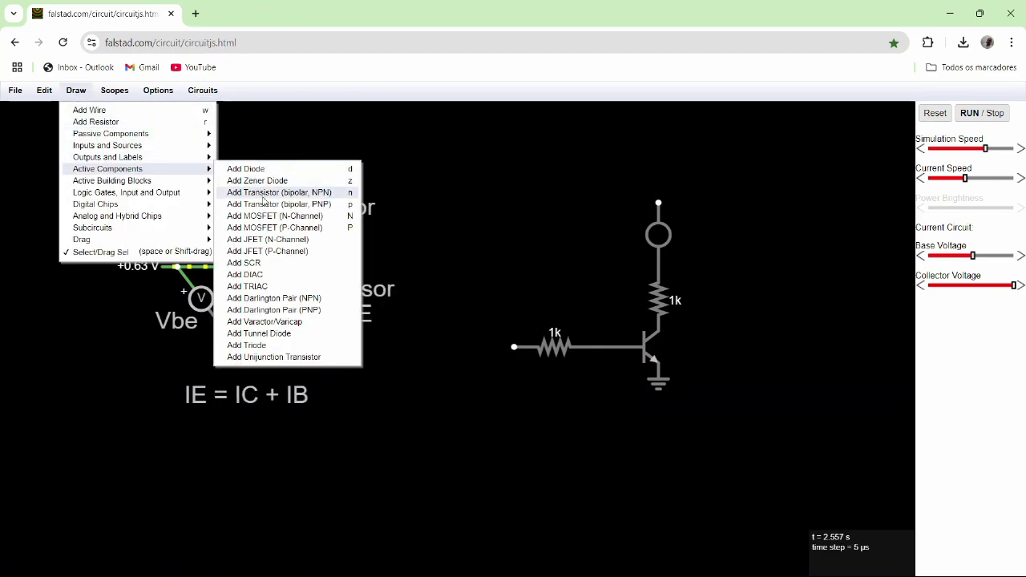
{"action": "mouse_move", "coordinate": [112, 145]}
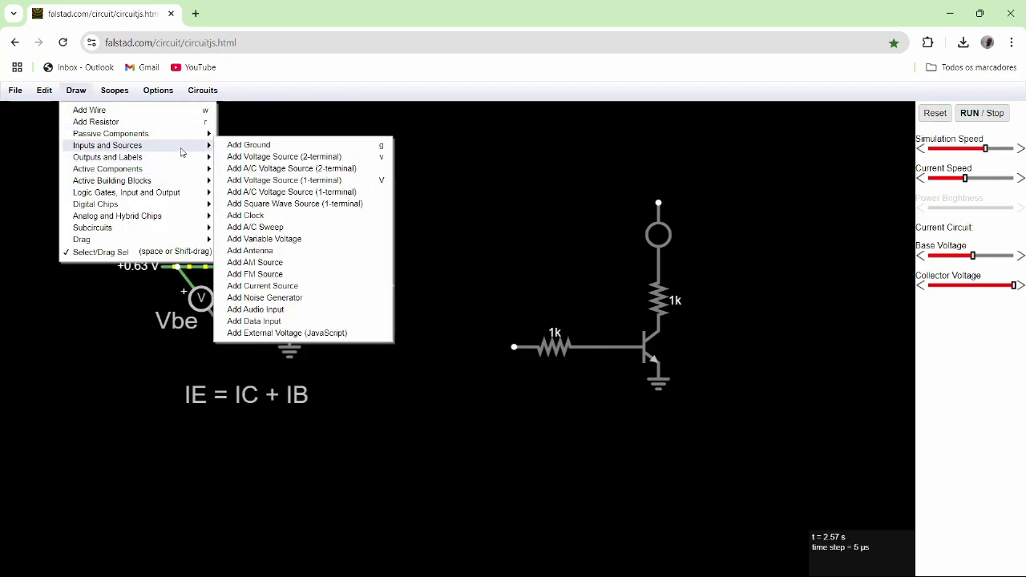
{"action": "left_click", "coordinate": [285, 180]}
{"action": "left_click_drag", "start_coordinate": [658, 203], "coordinate": [663, 186]}
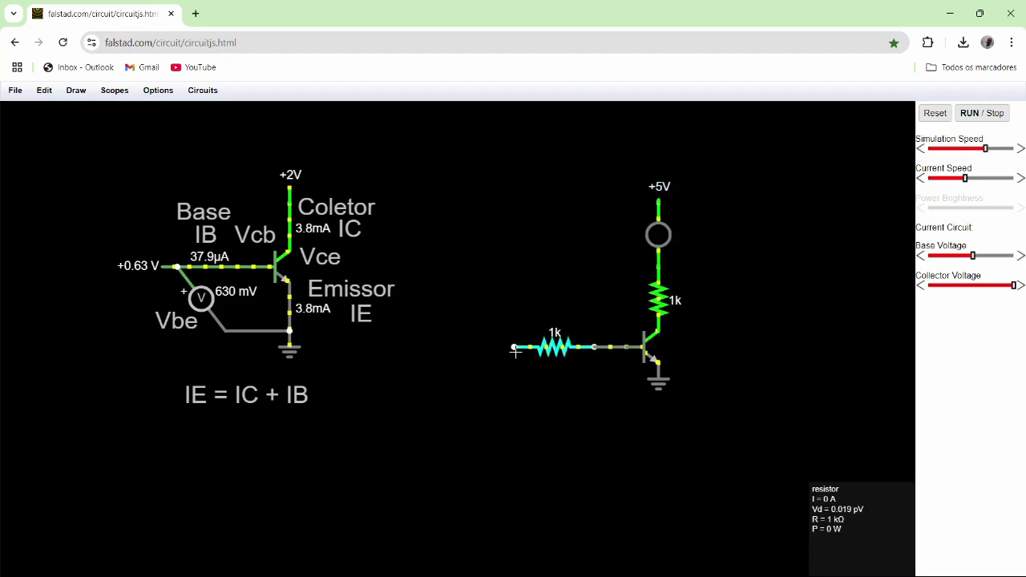
- Connect a one-terminal +5V voltage source to the free end of the base resistor
{"action": "left_click", "coordinate": [76, 90]}
{"action": "mouse_move", "coordinate": [114, 149]}
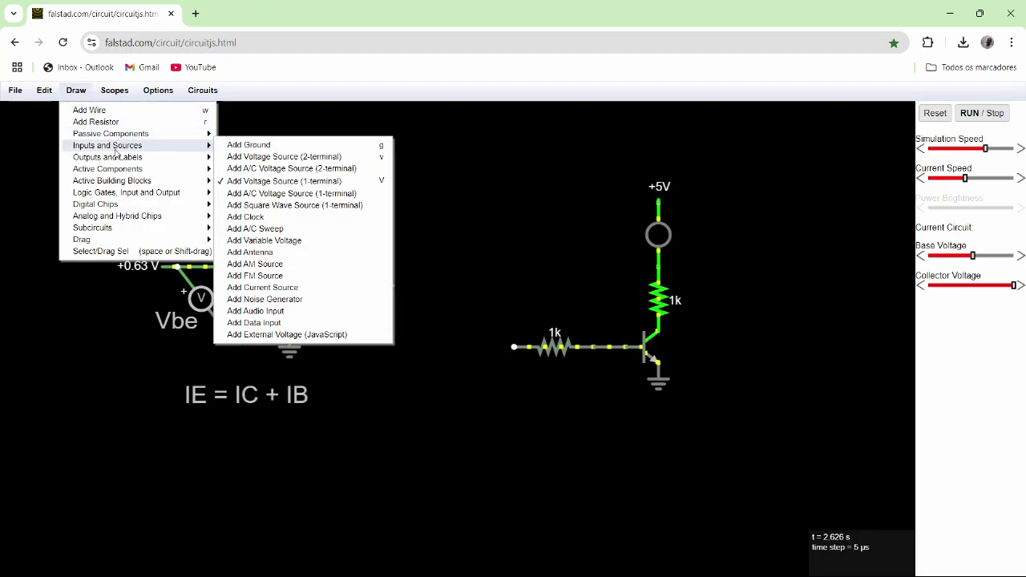
{"action": "left_click", "coordinate": [270, 184]}
{"action": "left_click_drag", "start_coordinate": [514, 346], "coordinate": [481, 348]}
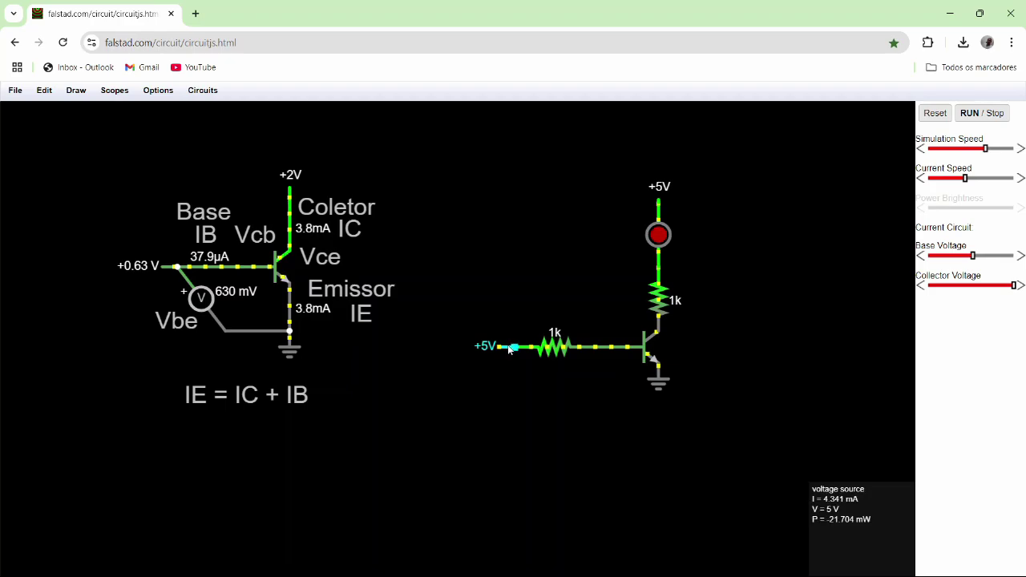
- Add a voltage slider with a 0 to 5 range to the base resistor's source and lower it to 0 V
{"action": "right_click", "coordinate": [509, 349]}
{"action": "left_click", "coordinate": [547, 470]}
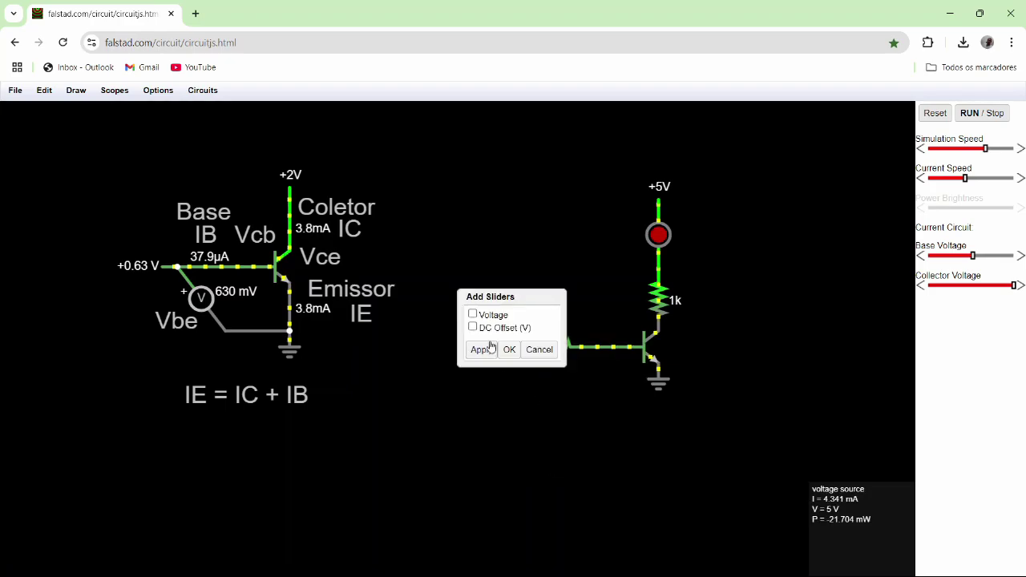
{"action": "left_click", "coordinate": [473, 314]}
{"action": "triple_click", "coordinate": [498, 350]}
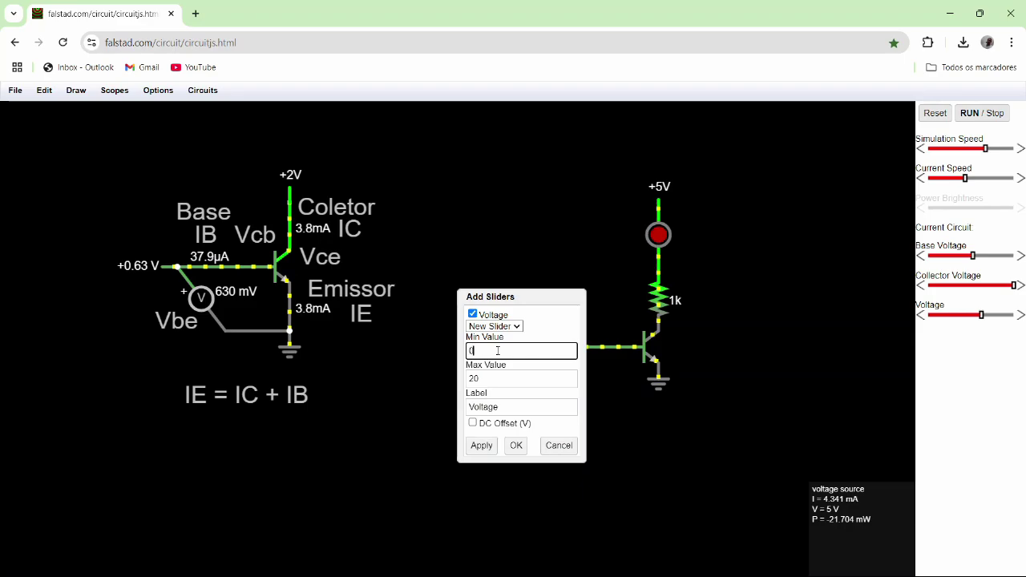
{"action": "left_click", "coordinate": [505, 378]}
{"action": "type", "text": "5"}
{"action": "key", "text": "Return"}
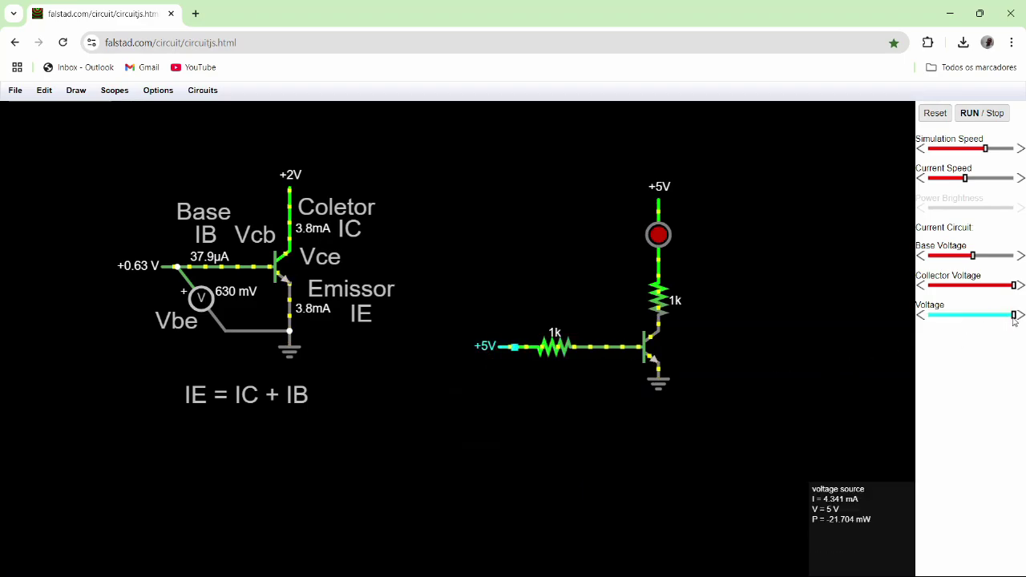
{"action": "left_click_drag", "start_coordinate": [1013, 314], "coordinate": [916, 319]}
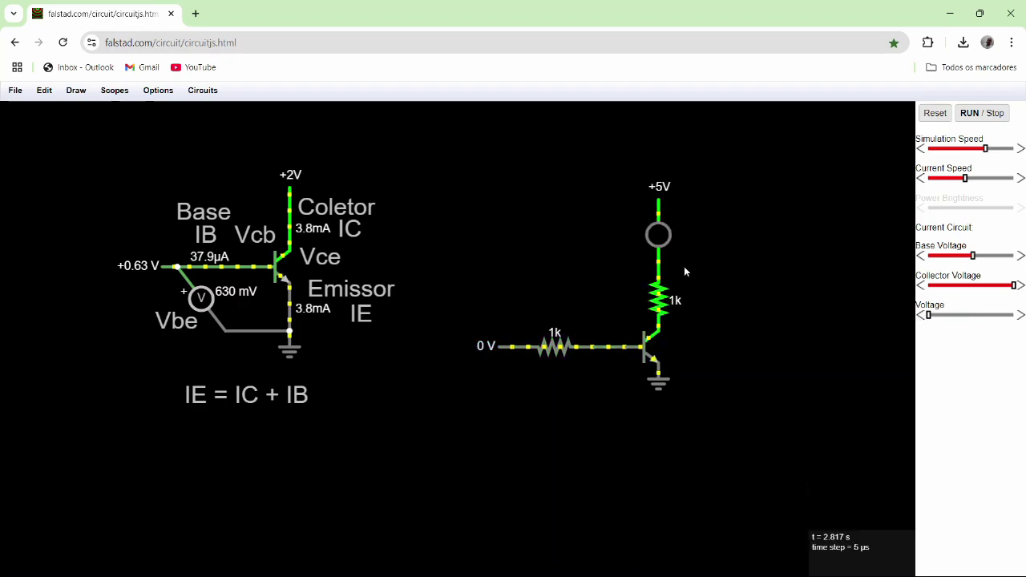
- Turn on the current and voltage display for the wire between the base resistor and the transistor
{"action": "right_click", "coordinate": [602, 347]}
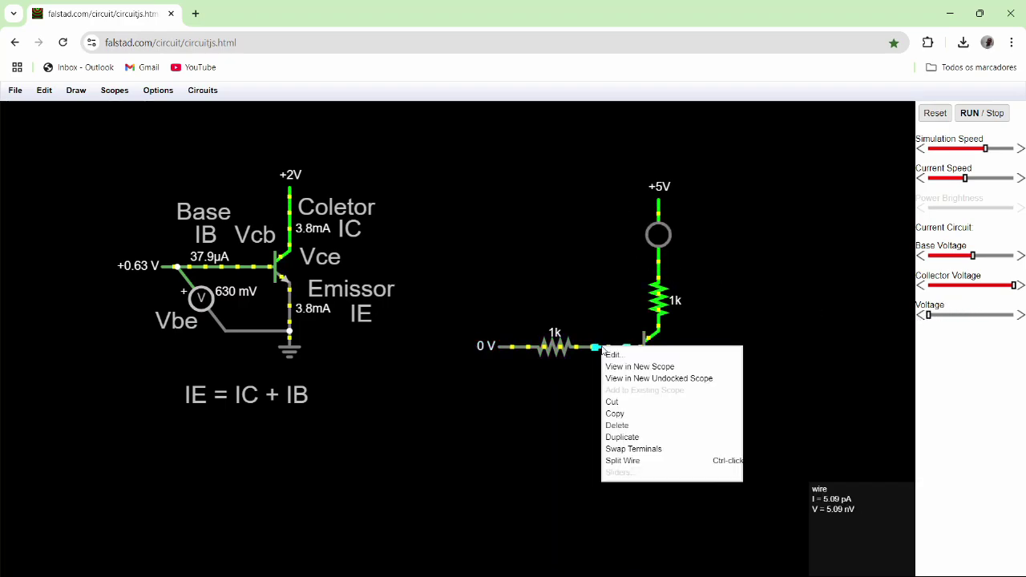
{"action": "left_click", "coordinate": [622, 460]}
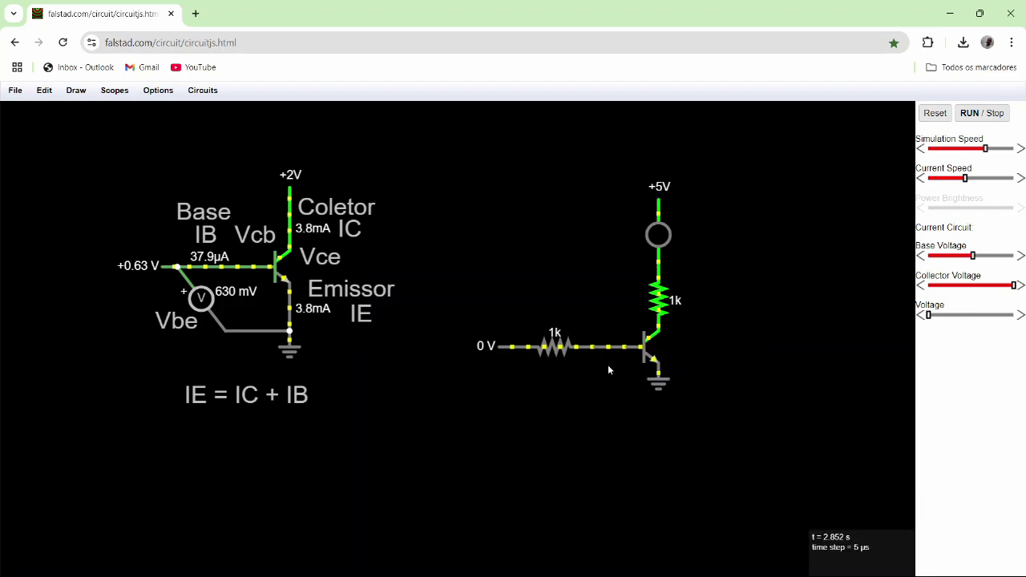
{"action": "double_click", "coordinate": [609, 352]}
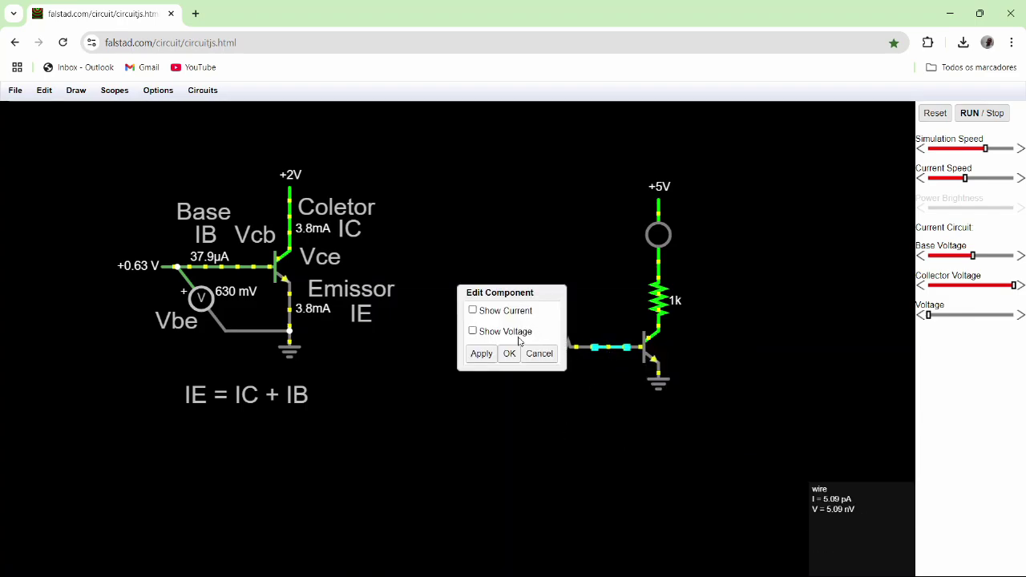
{"action": "left_click", "coordinate": [516, 333]}
{"action": "left_click", "coordinate": [511, 311]}
{"action": "left_click", "coordinate": [509, 353]}
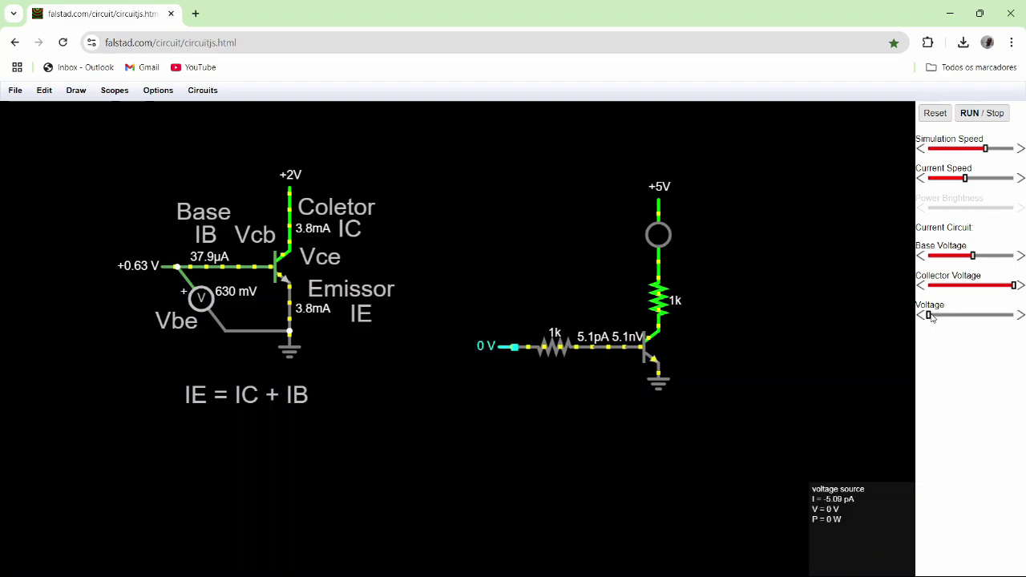
- Vary the new circuit's base source voltage through 0.7 V, 5 V, 1.7 V and 0.5 V, ending at 3.5 V
{"action": "left_click_drag", "start_coordinate": [928, 315], "coordinate": [941, 322]}
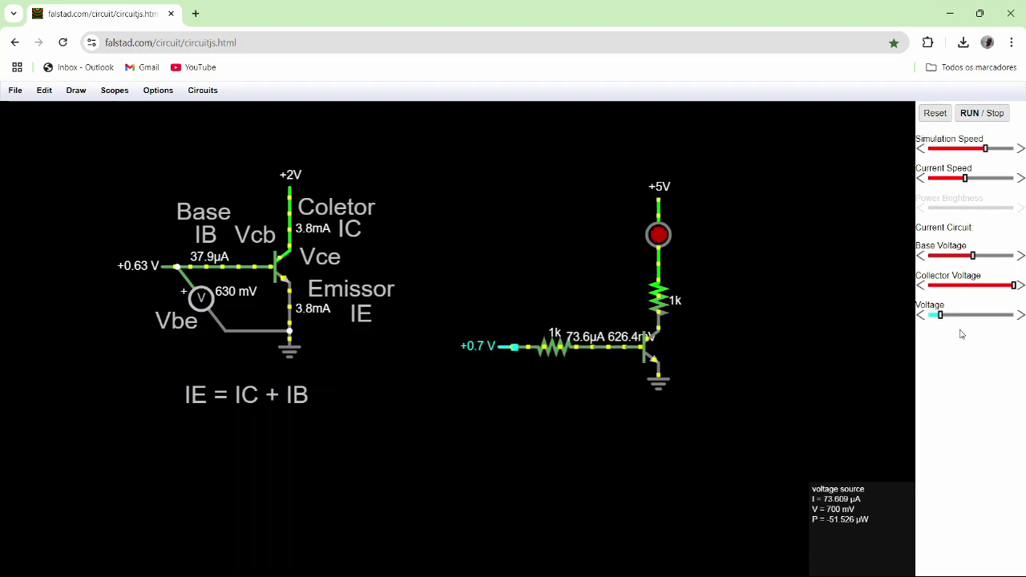
{"action": "left_click", "coordinate": [962, 318]}
{"action": "left_click_drag", "start_coordinate": [963, 319], "coordinate": [1021, 324]}
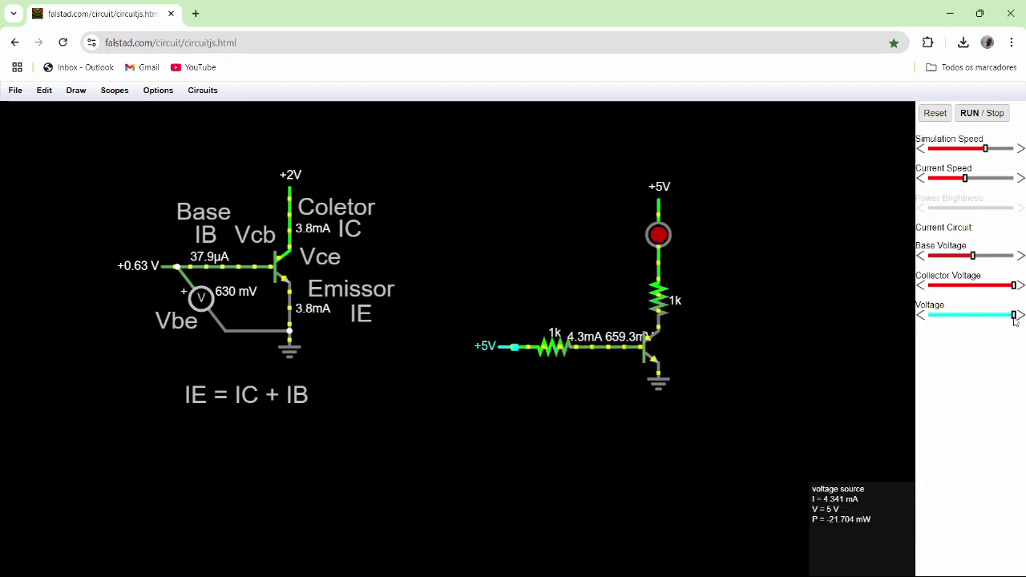
{"action": "left_click_drag", "start_coordinate": [1014, 319], "coordinate": [961, 327]}
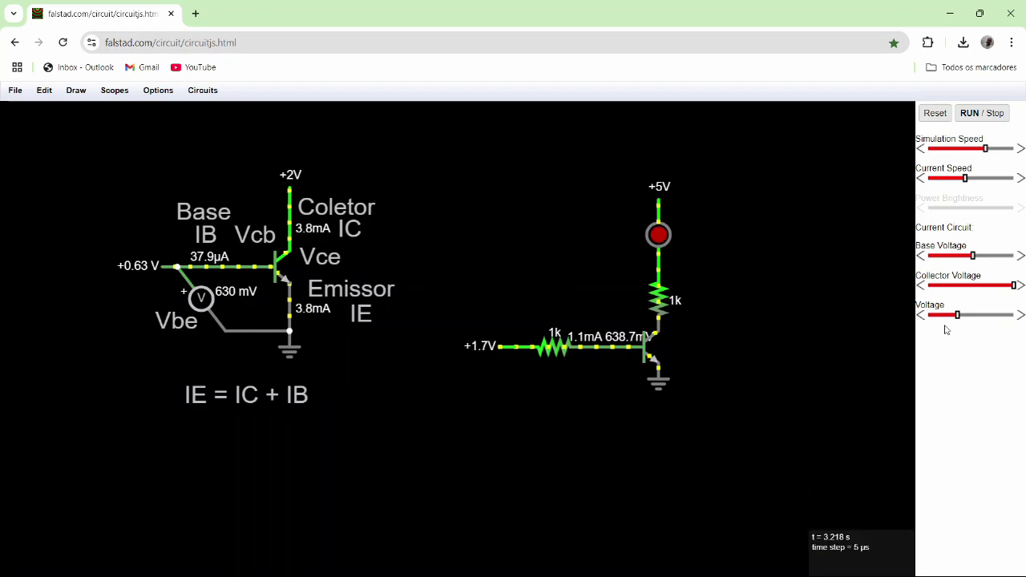
{"action": "left_click", "coordinate": [935, 315]}
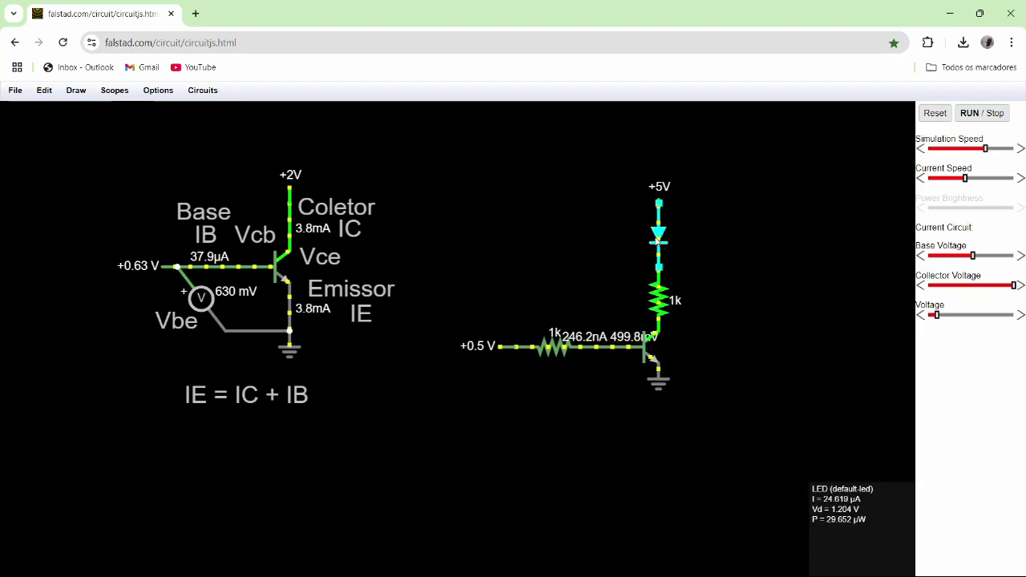
{"action": "left_click_drag", "start_coordinate": [933, 320], "coordinate": [987, 316]}
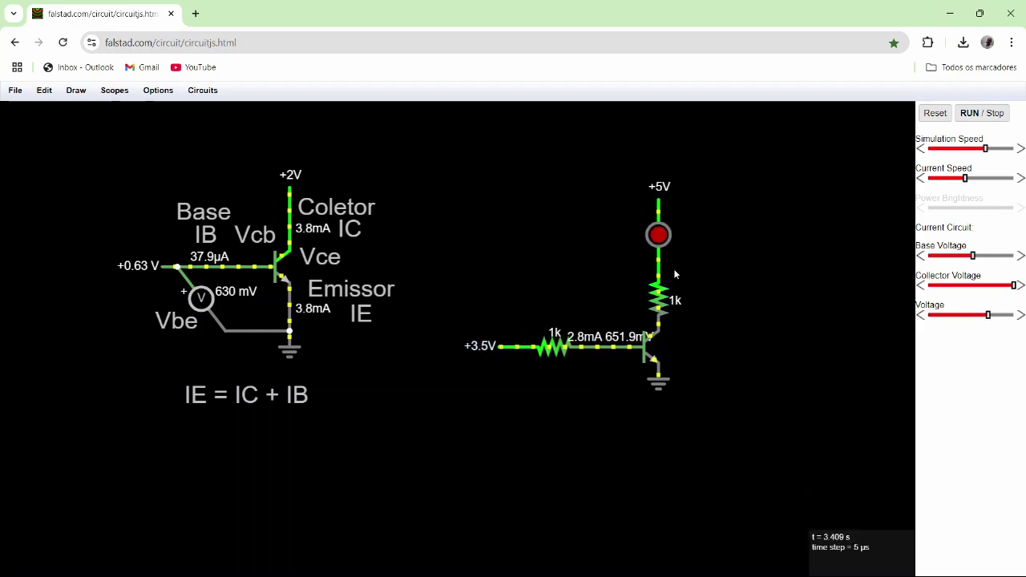